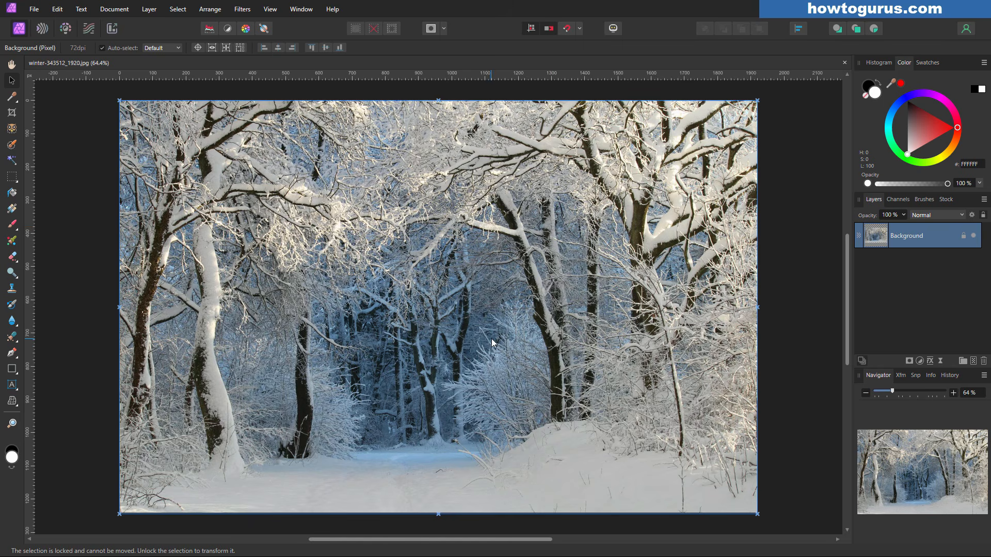
- Open the recent file people-2592581_1920.jpg as a second document
left_click(34, 8)
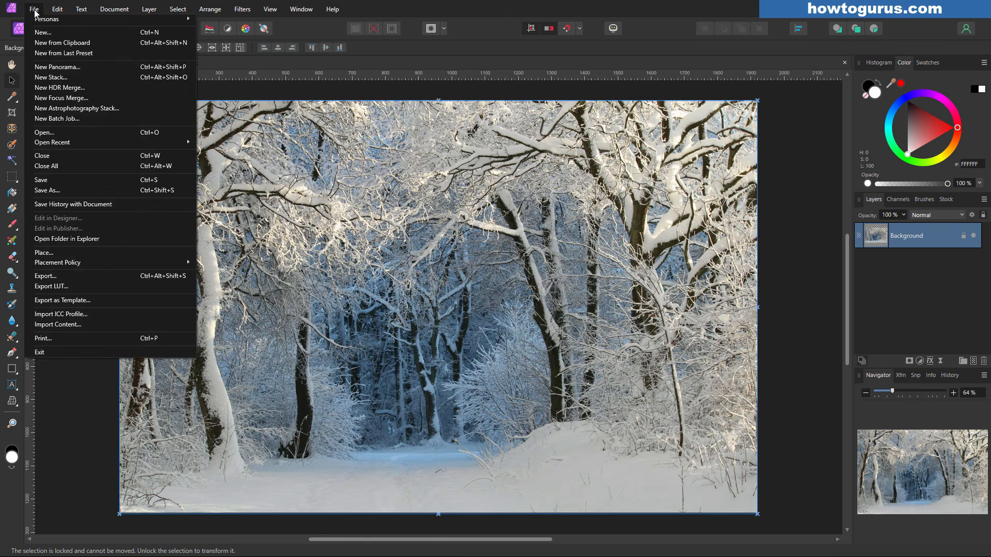
mouse_move(100, 141)
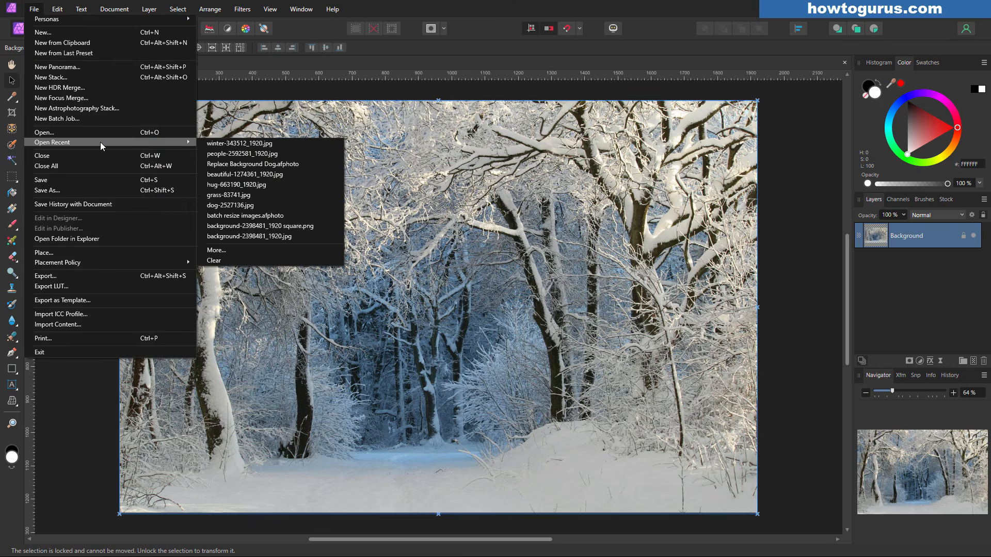
left_click(242, 153)
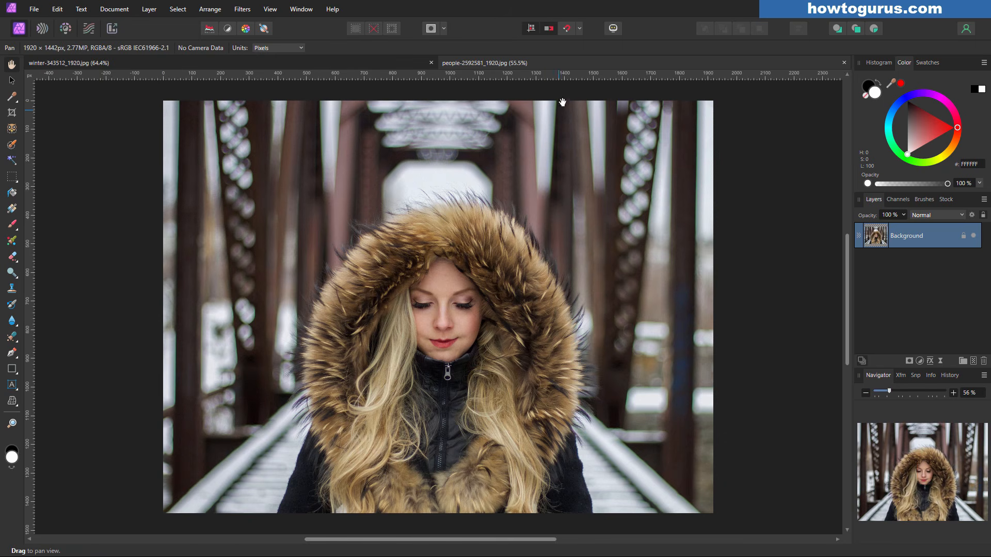
- Copy the portrait's Background layer from its floated, subsequently closed window into the winter forest document, and delete the copied layer
left_click_drag(533, 63, 463, 277)
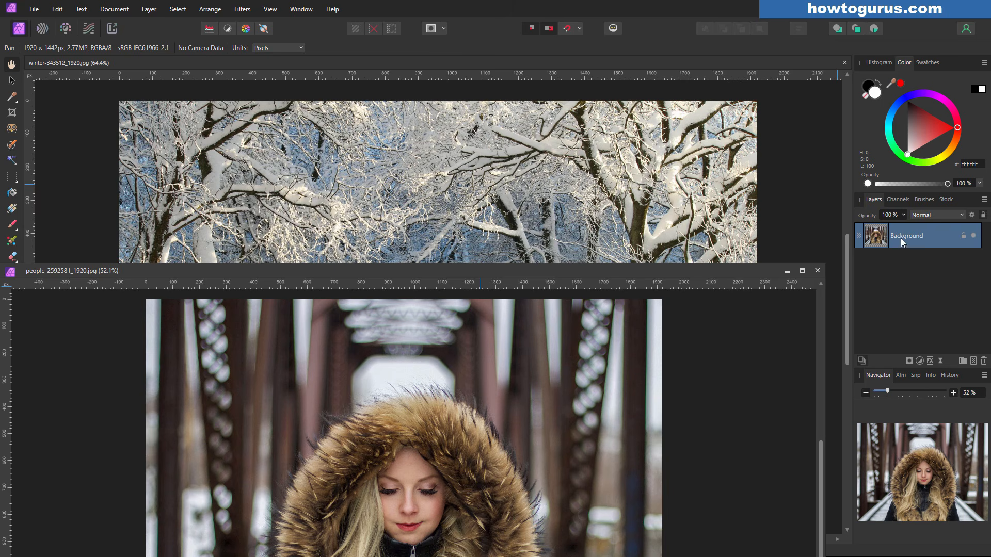
left_click_drag(894, 240, 545, 215)
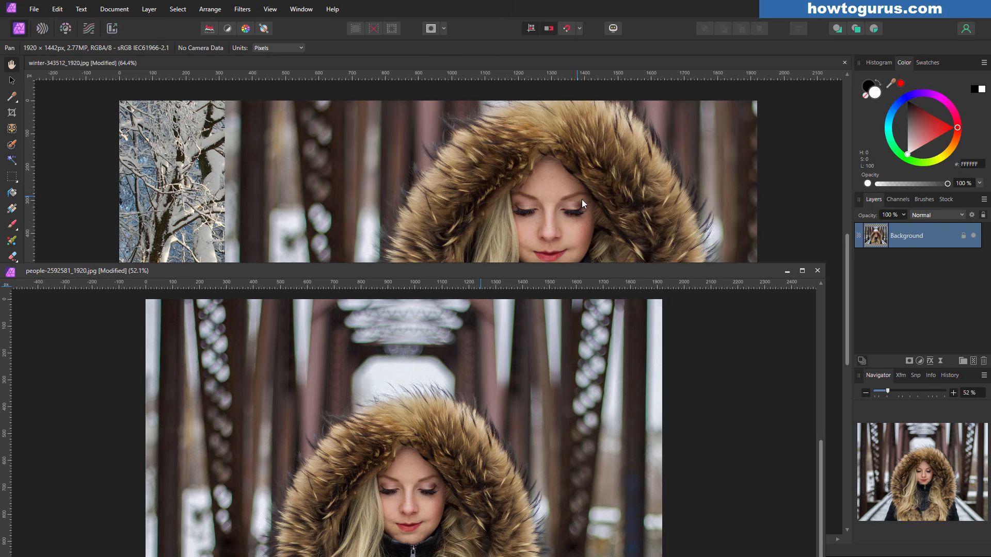
left_click(817, 270)
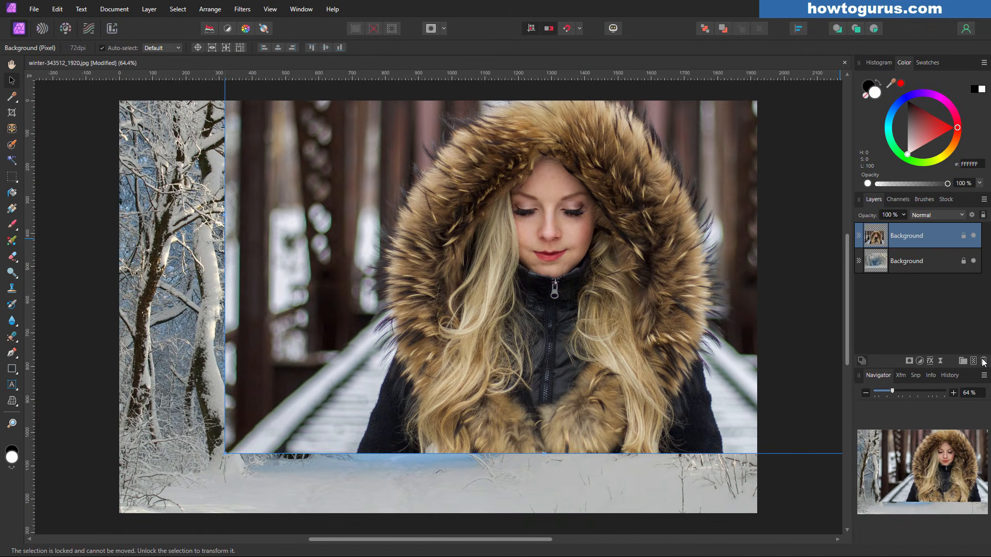
left_click(983, 361)
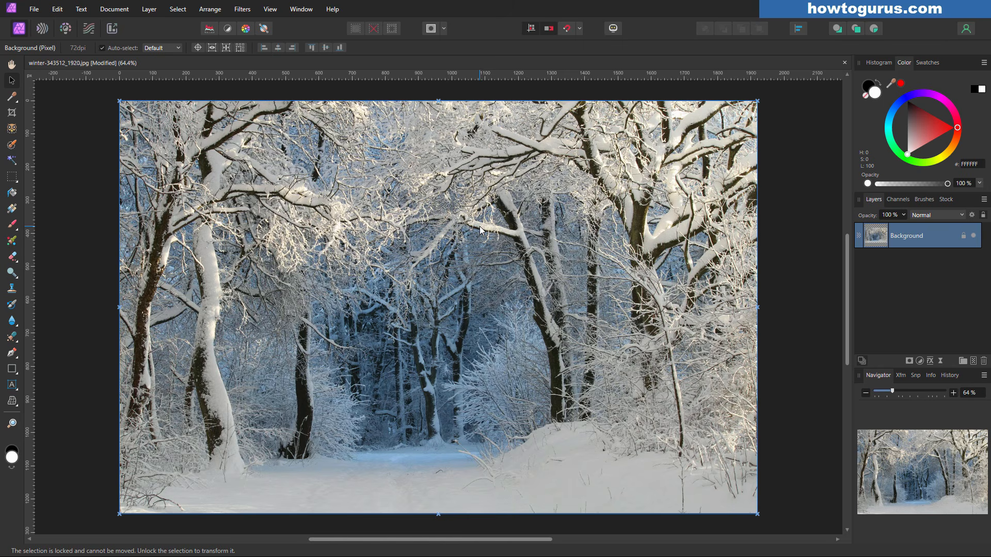
- Switch to File Explorer and add people-2592581_1920.jpg from the Affinity Projects folder to the winter forest canvas at default size
key("alt+Tab")
left_click_drag(569, 133, 728, 231)
left_click(646, 378)
left_click_drag(646, 377, 339, 286)
left_click_drag(699, 221, 557, 294)
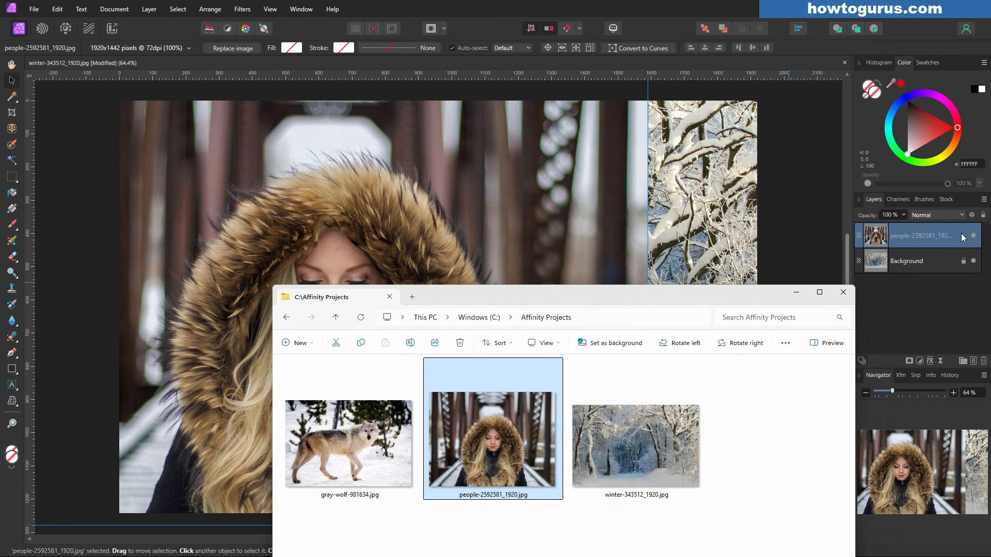
left_click_drag(366, 298, 388, 306)
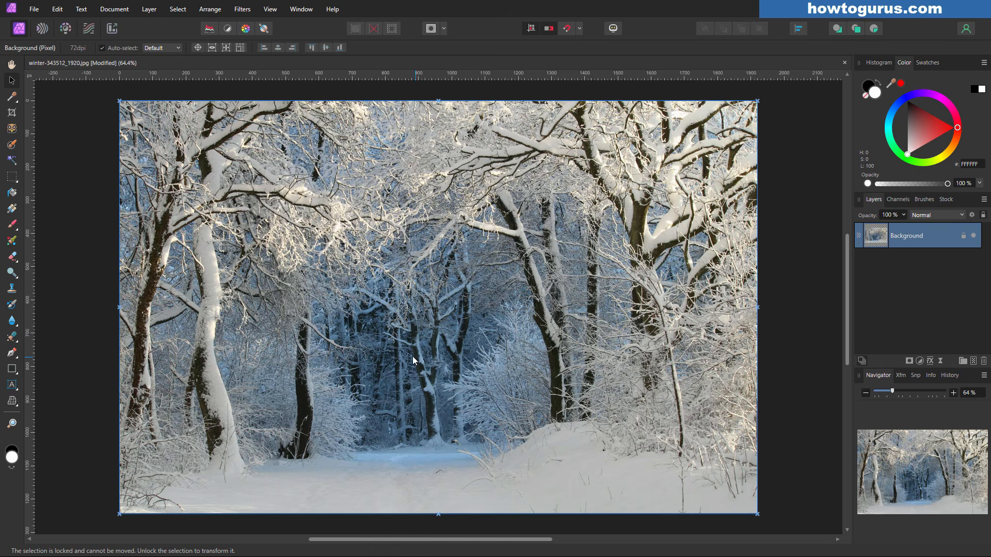
- Place people-2592581_1920.jpg from File Explorer over the winter forest at about 59% scale, and delete the placed image
key("alt+Tab")
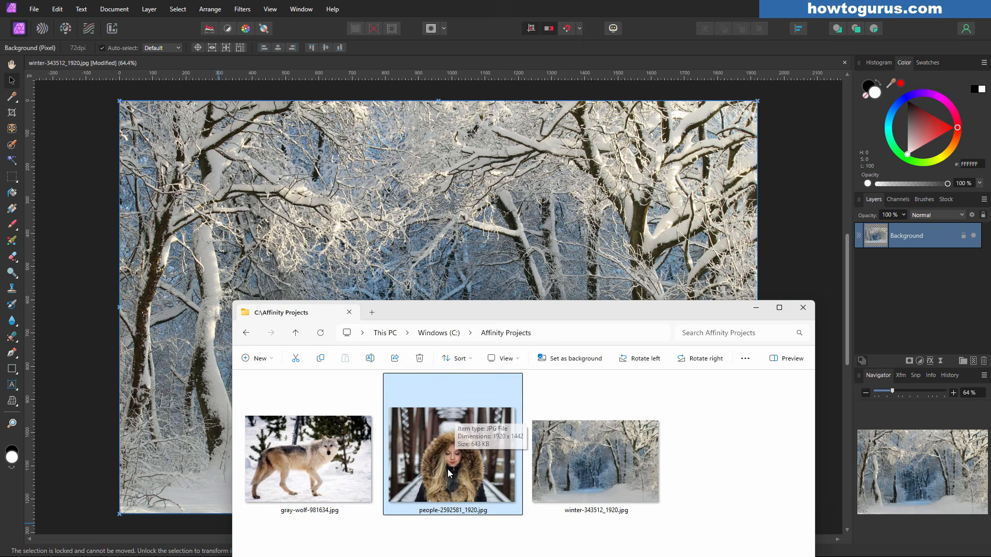
key("alt")
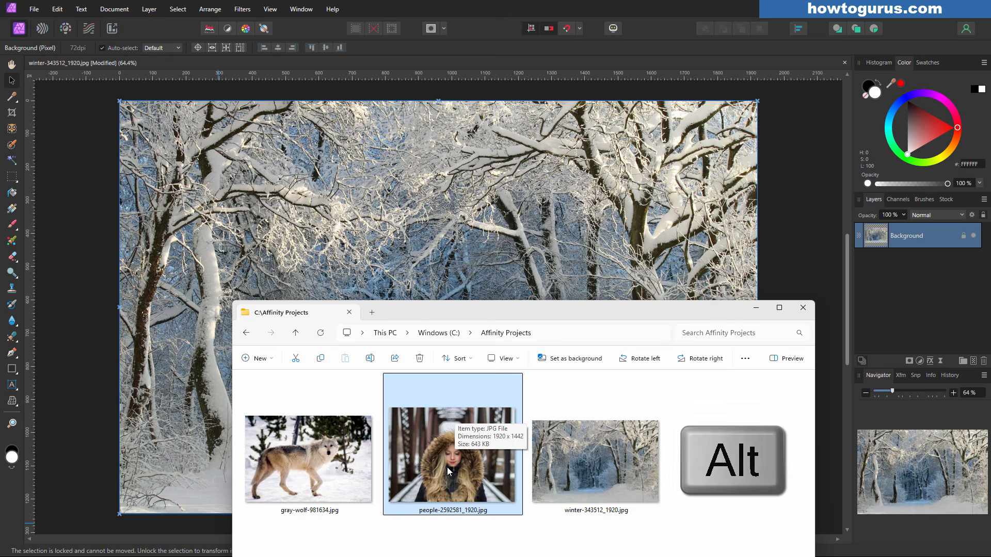
left_click_drag(447, 466, 442, 226)
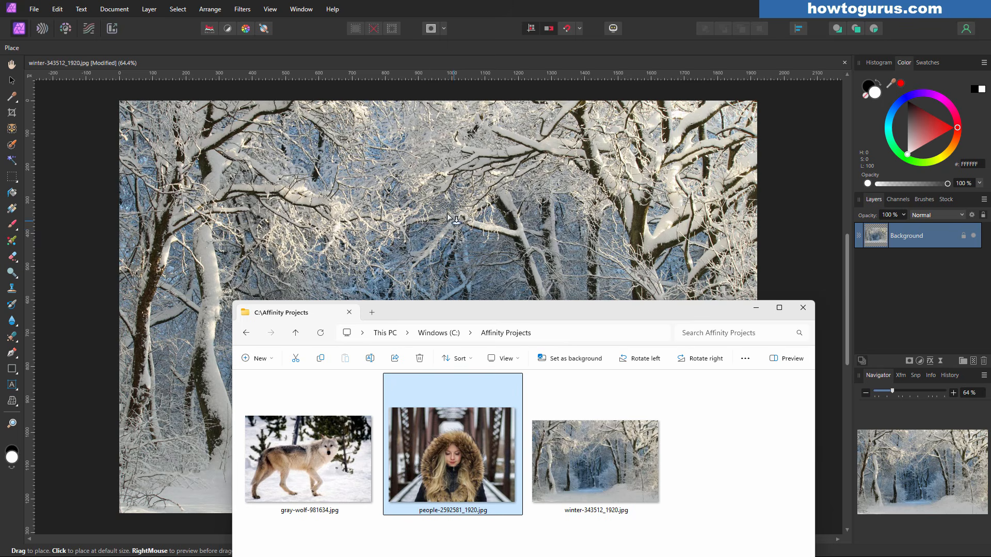
left_click(758, 309)
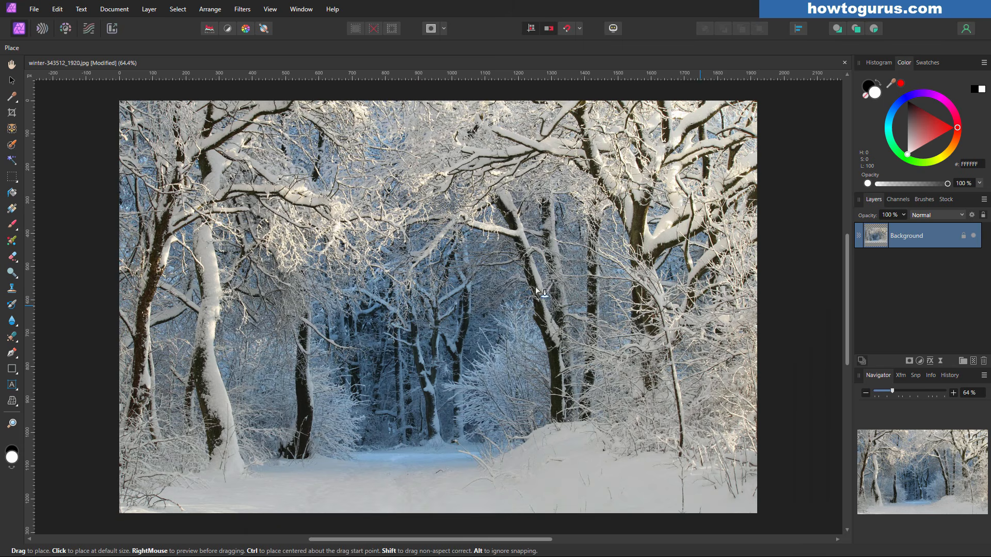
left_click_drag(312, 199, 678, 513)
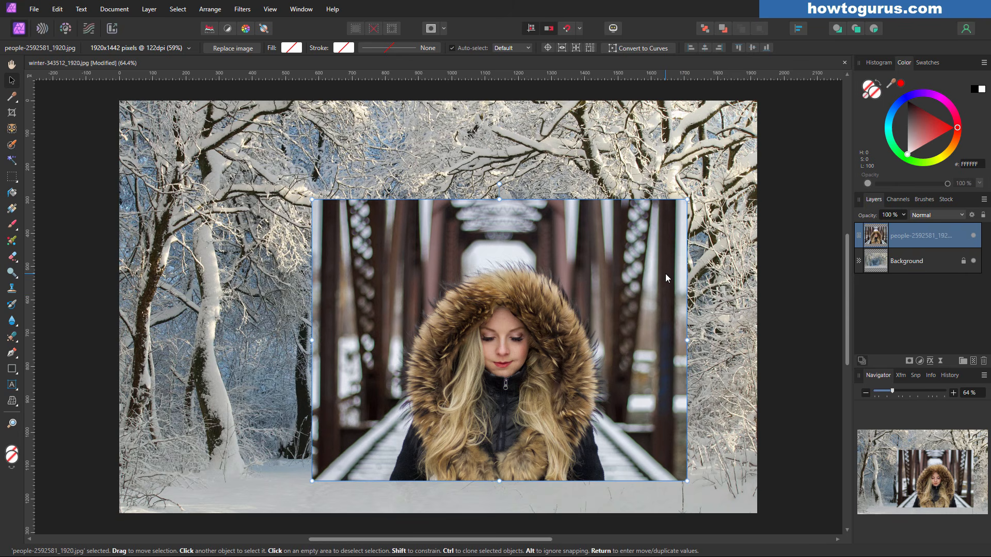
key("Delete")
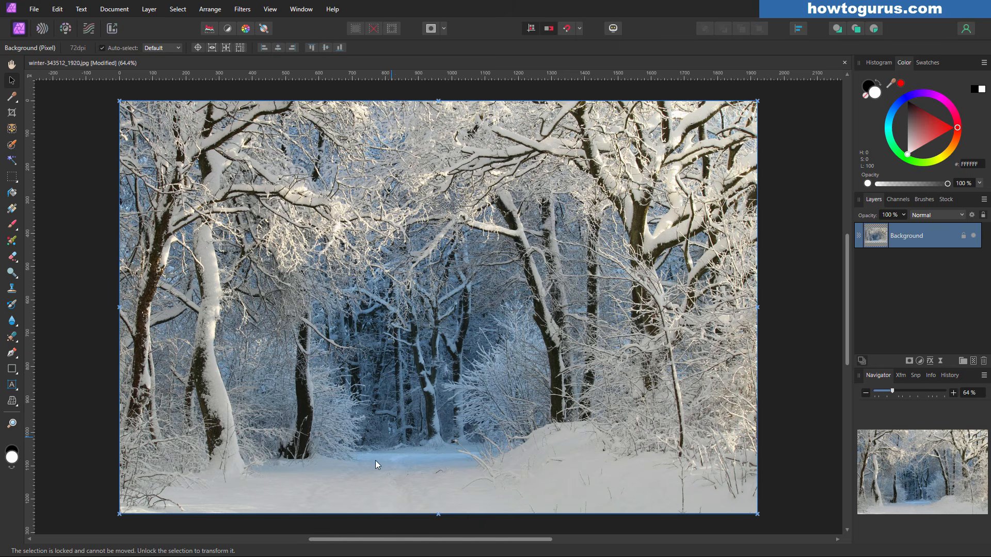
- Place gray-wolf-981634.jpg from File Explorer over the winter forest, mirrored horizontally at about 46% scale
key("alt+Tab")
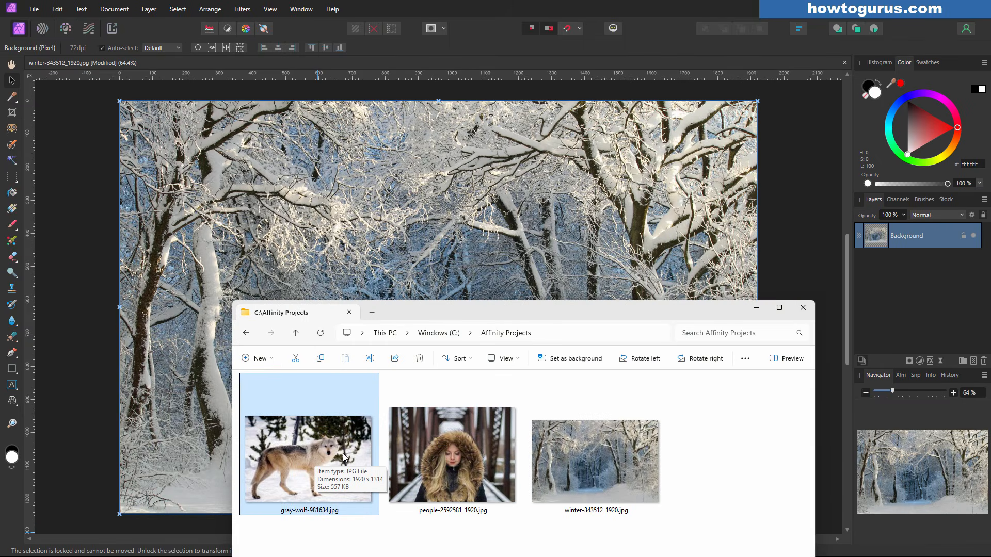
key("alt")
left_click_drag(336, 457, 436, 236)
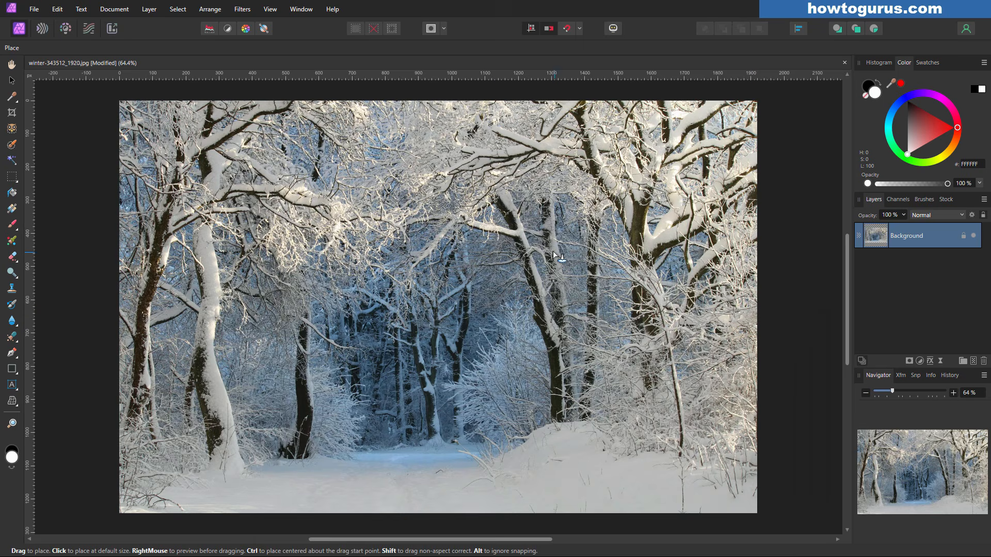
left_click_drag(554, 253, 235, 417)
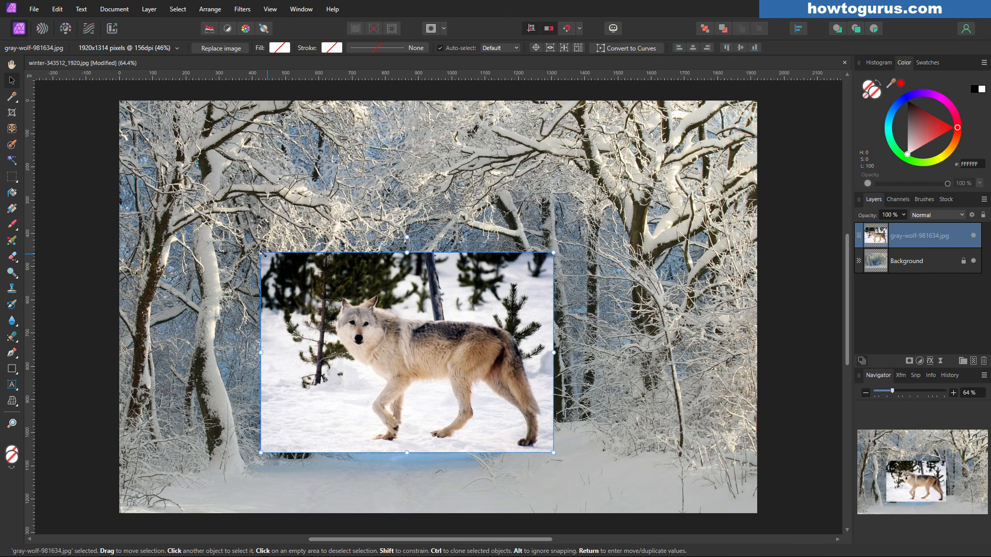
- Shrink the placed wolf image to about 45% scale and delete its layer
mouse_move(261, 252)
left_mouse_down()
mouse_move(192, 203)
mouse_move(301, 272)
mouse_move(208, 216)
mouse_move(283, 268)
mouse_move(269, 258)
left_mouse_up()
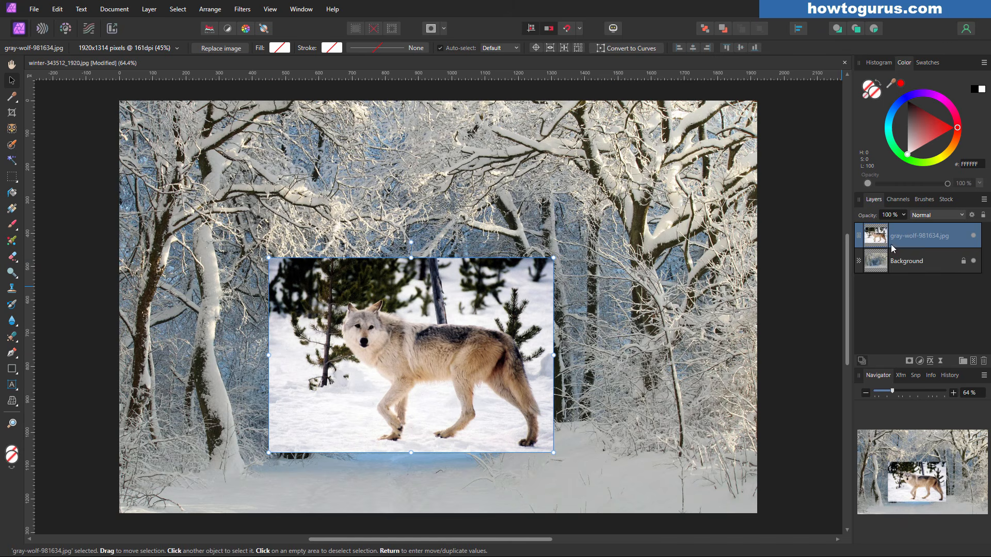
left_click(984, 361)
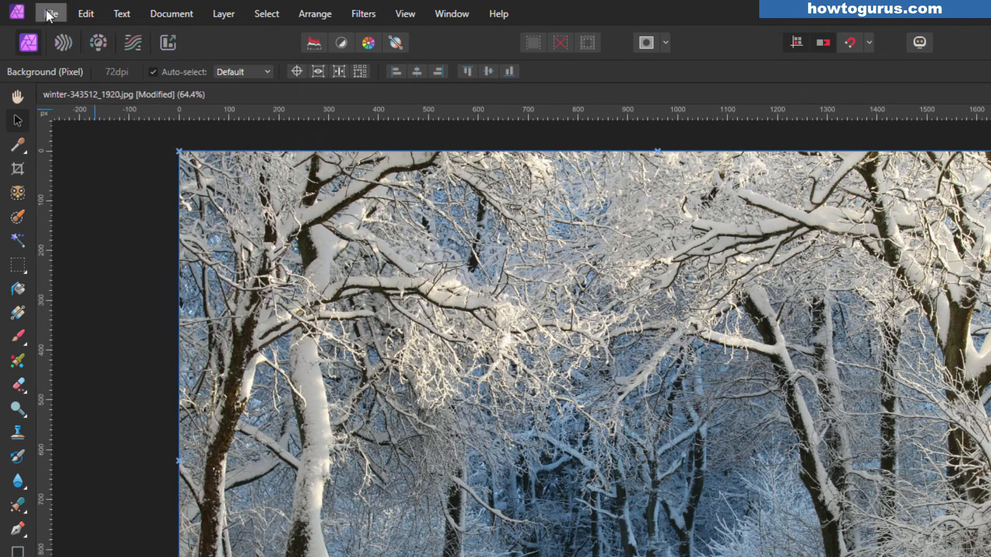
- Place gray-wolf-981634.jpg at its default size with the Place command, and undo the placement
left_click(31, 9)
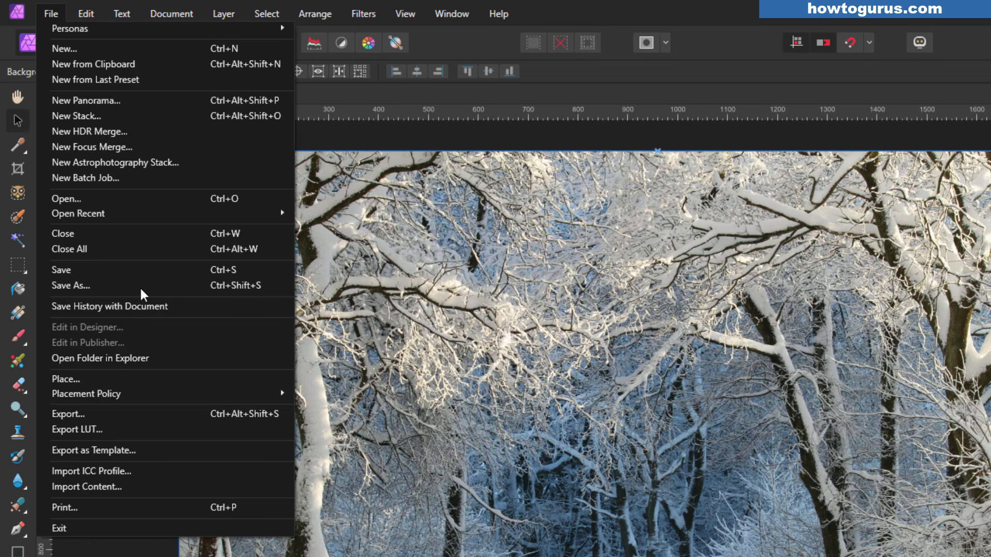
left_click(118, 377)
left_click_drag(606, 133, 889, 198)
left_click(624, 385)
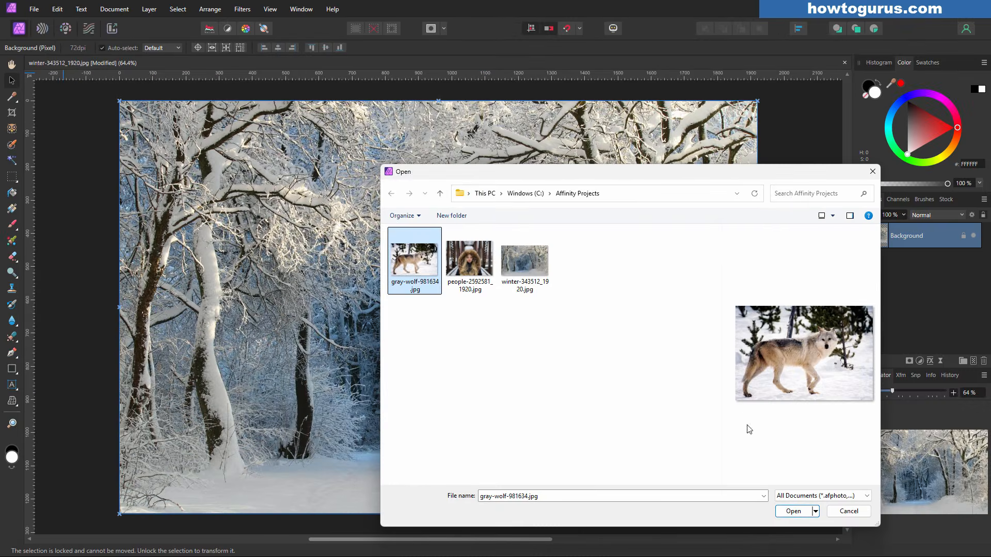
left_click(869, 556)
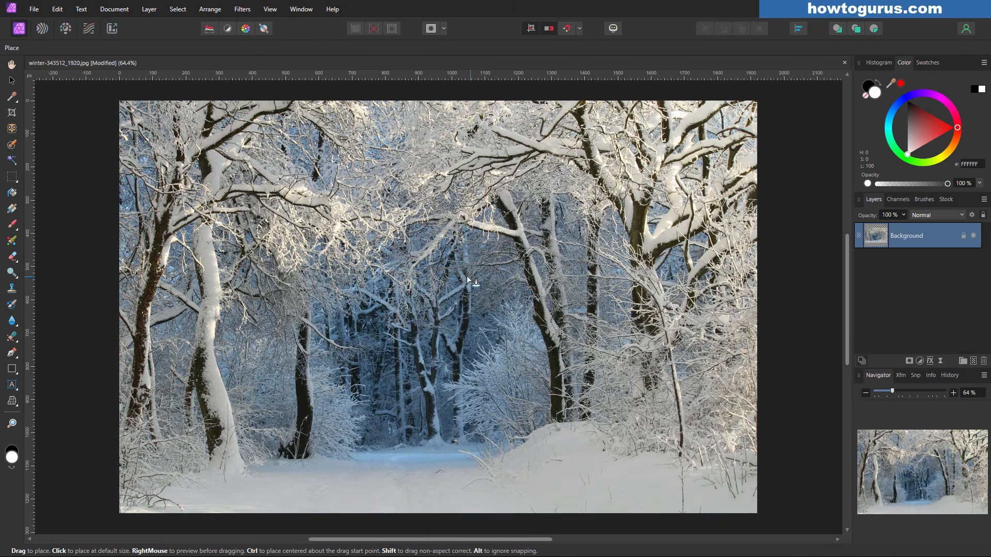
left_click(423, 304)
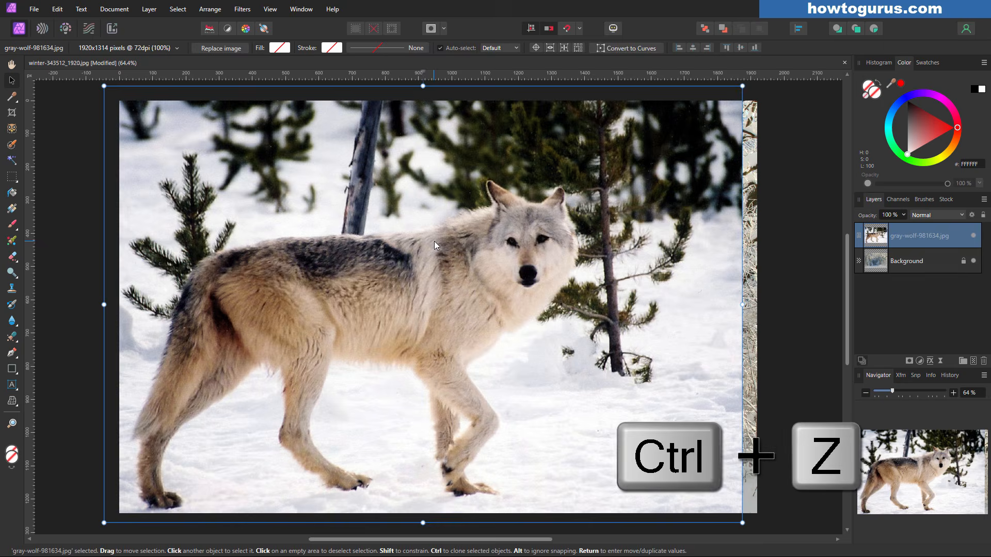
key("ctrl+z")
- Place gray-wolf-981634.jpg over the winter forest at about 52% scale with the Place command, and undo it
left_click(32, 10)
left_click(57, 132)
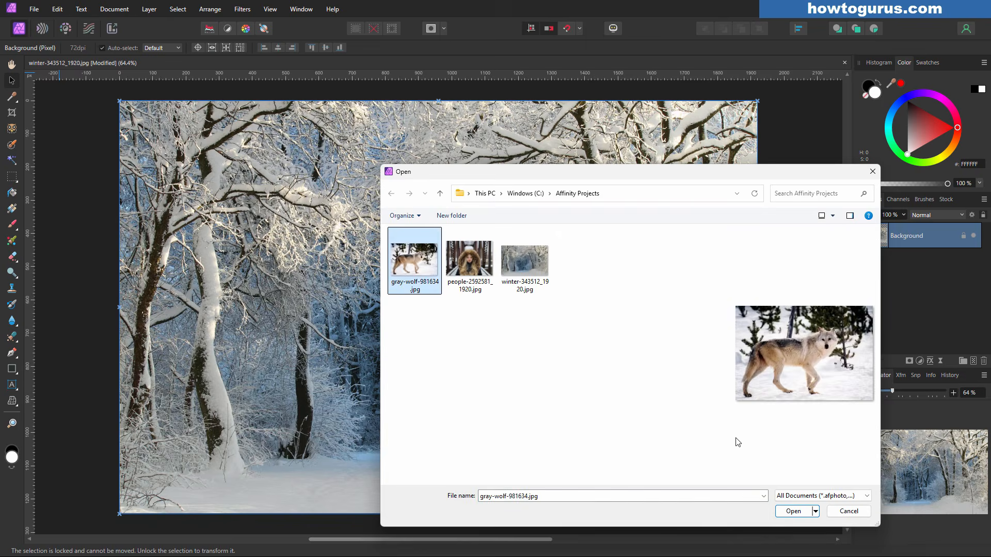
left_click(796, 512)
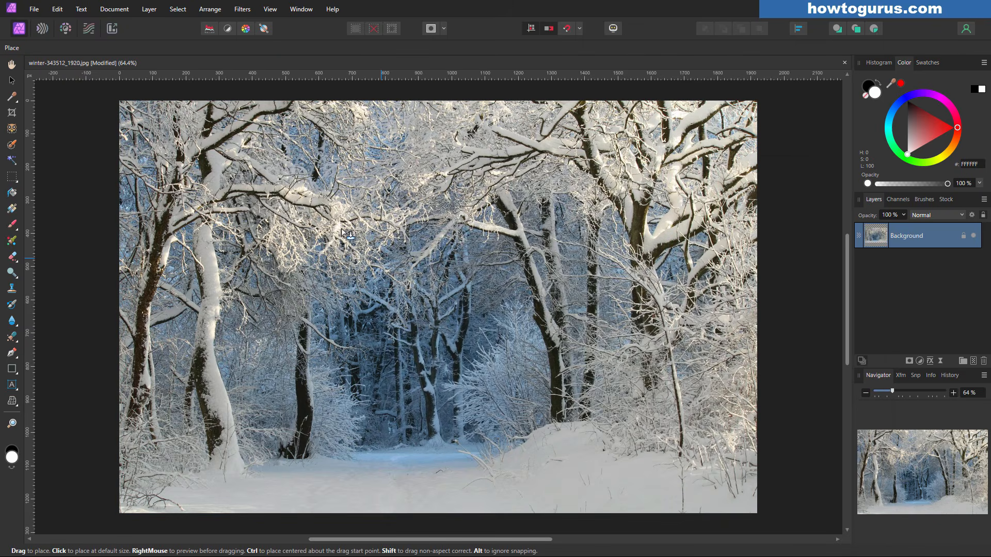
left_click_drag(334, 234, 652, 495)
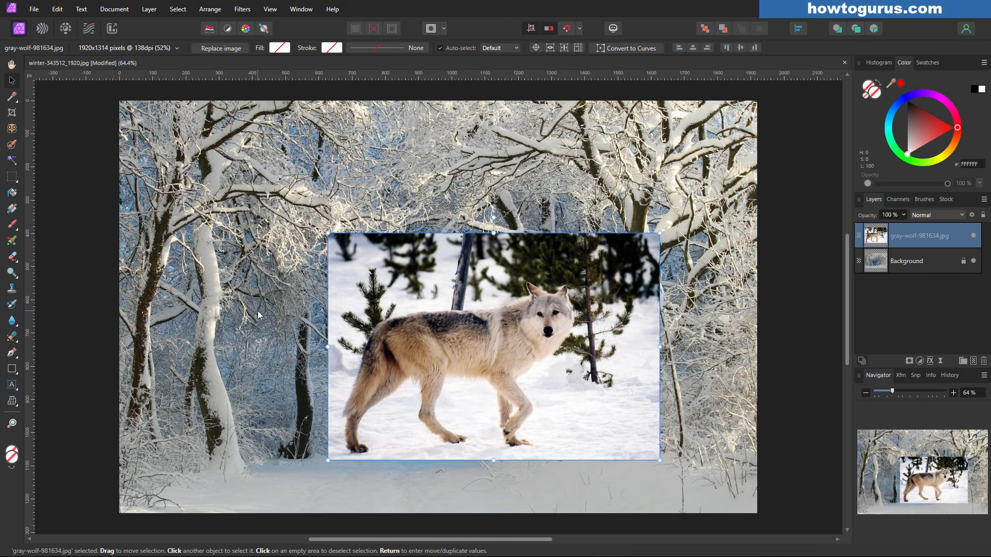
key("ctrl+z")
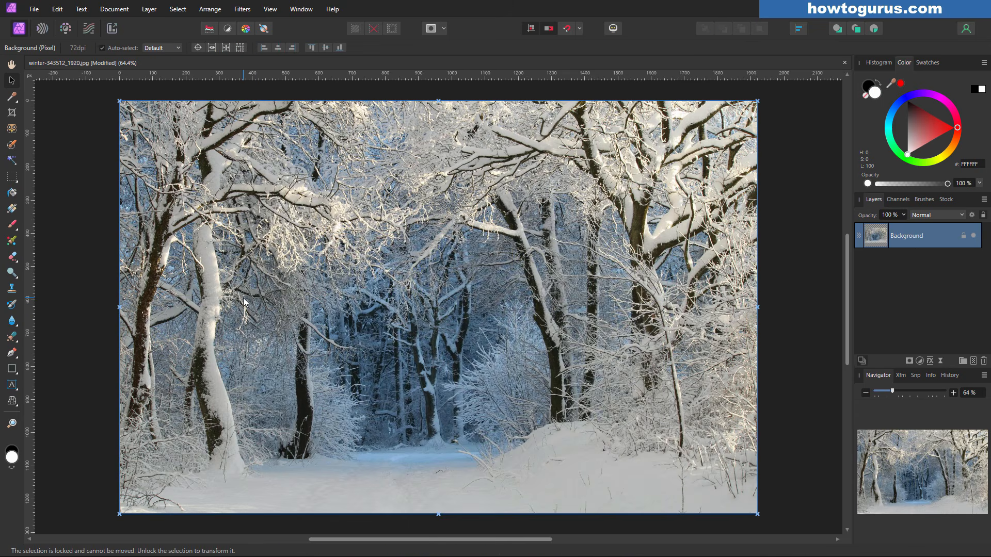
- Load gray-wolf-981634.jpg and people-2592581_1920.jpg together for placing with the Place command
left_click(34, 9)
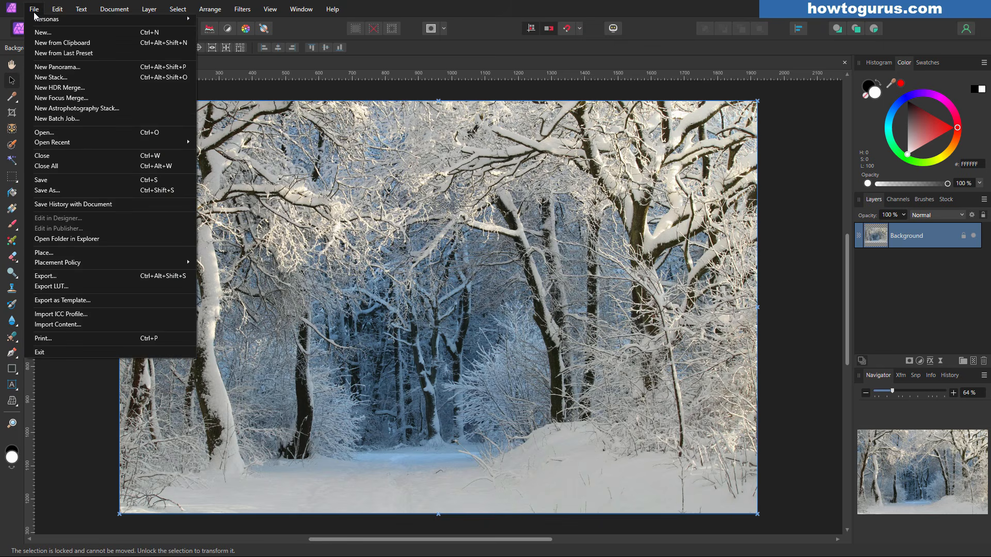
left_click(88, 252)
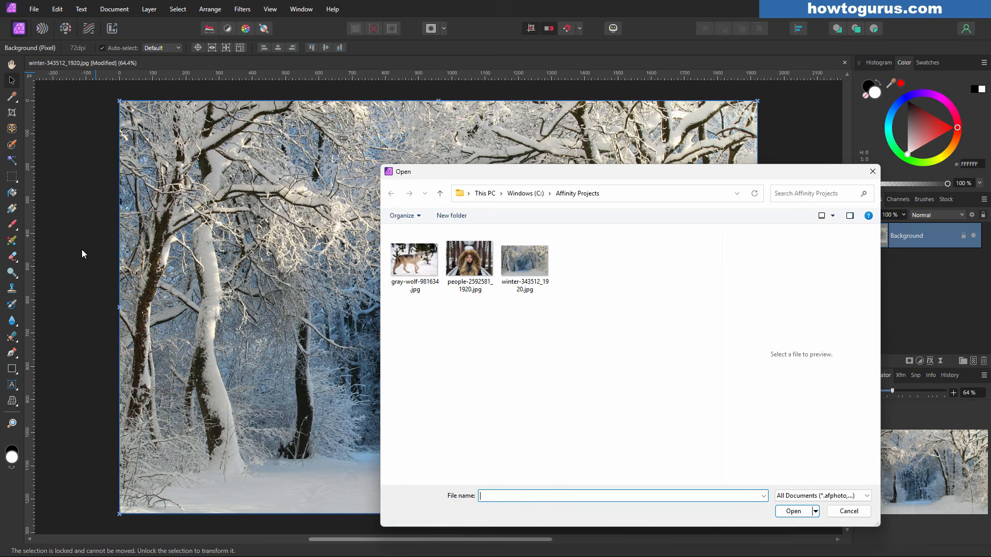
left_click(432, 279)
key("ctrl")
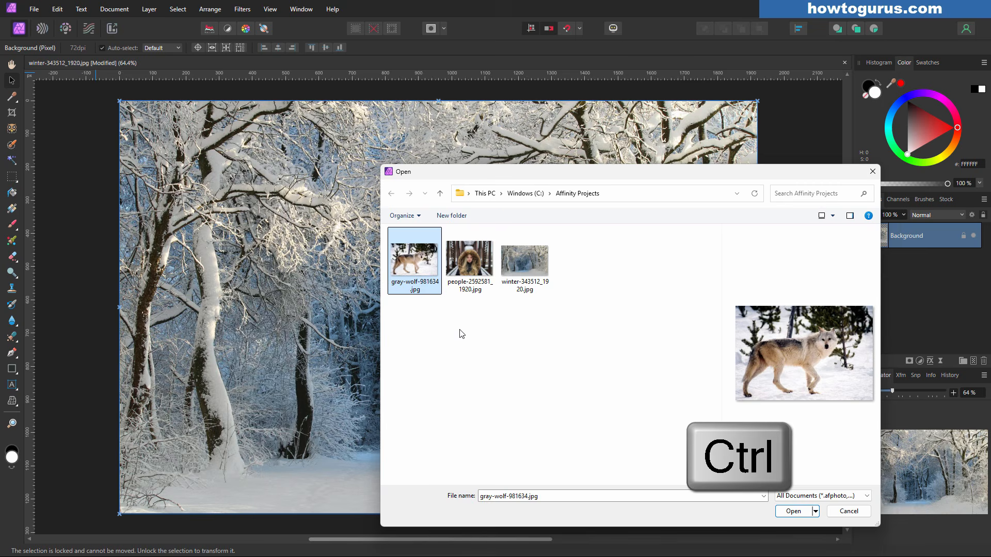
left_click(463, 259, "ctrl")
left_click(793, 511)
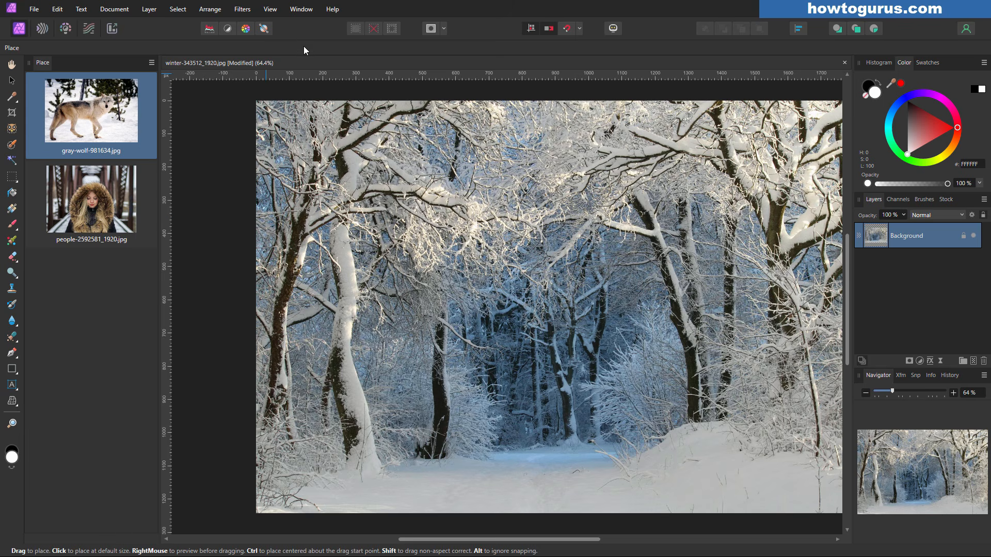
left_click(302, 10)
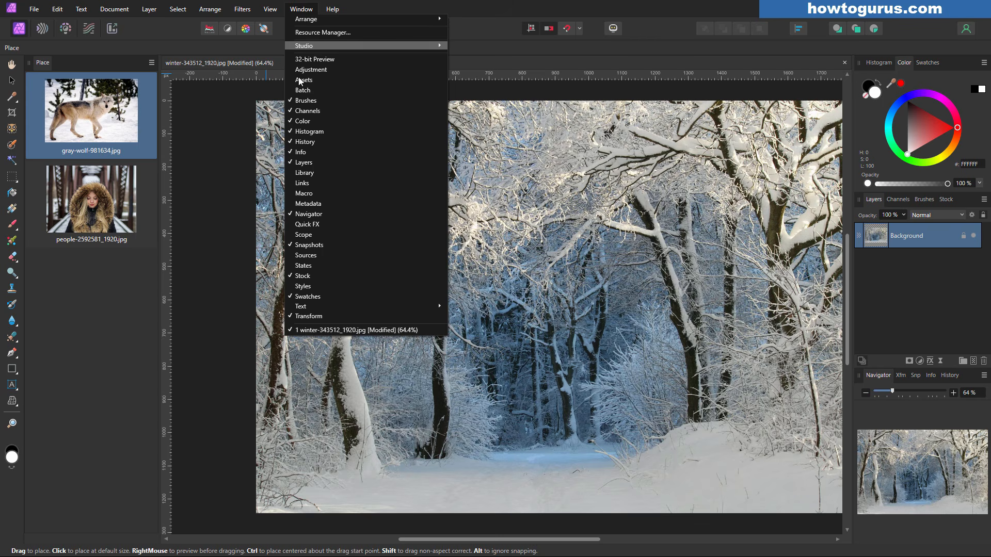
left_click(358, 9)
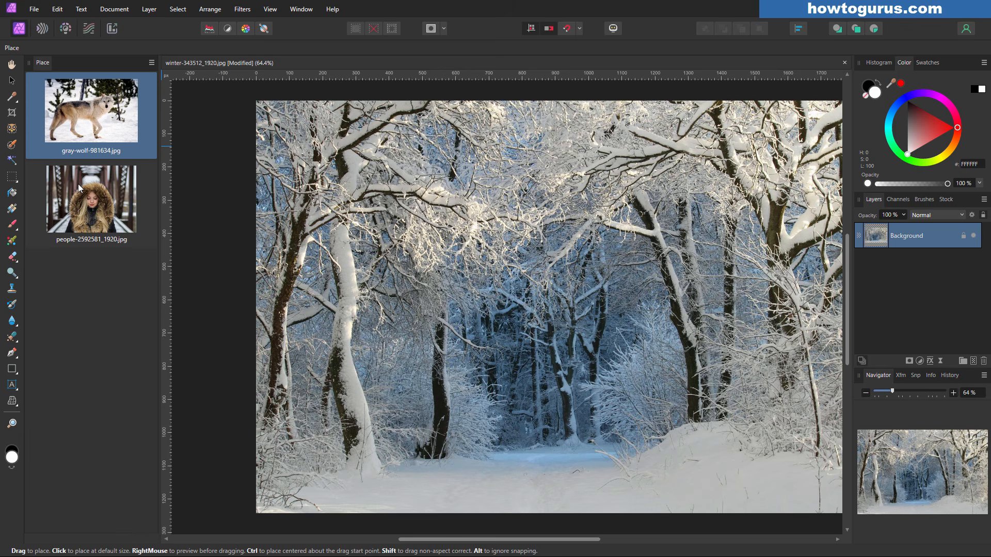
- Place the queued gray-wolf-981634.jpg at a freehand size over the winter forest, and people-2592581_1920.jpg above it at default size
left_click(93, 188)
left_click(87, 125)
left_click(92, 207)
left_click(86, 139)
left_click_drag(586, 278, 335, 453)
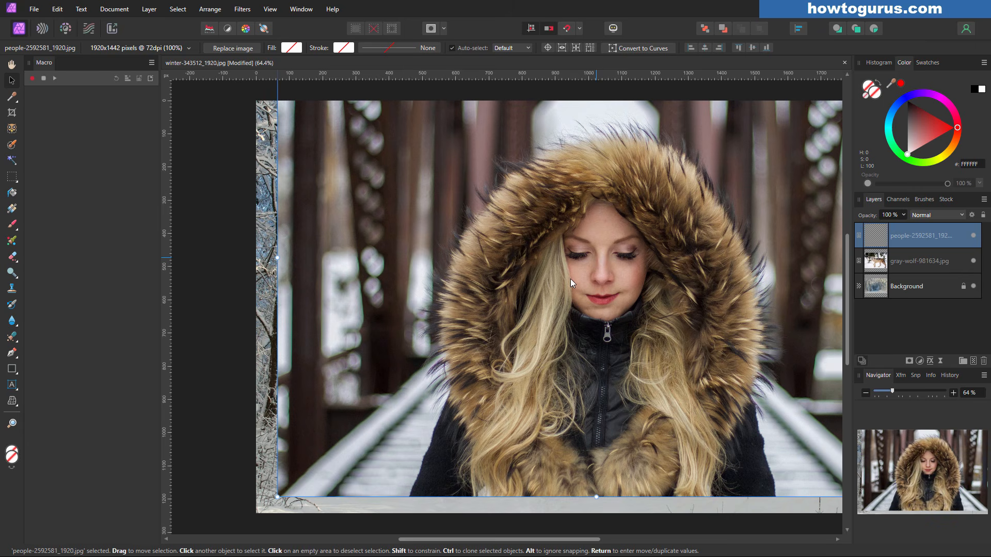
- Move the people-2592581_1920.jpg image to uncover more of the layers beneath it, and close the Macro panel
left_click_drag(590, 240, 630, 266)
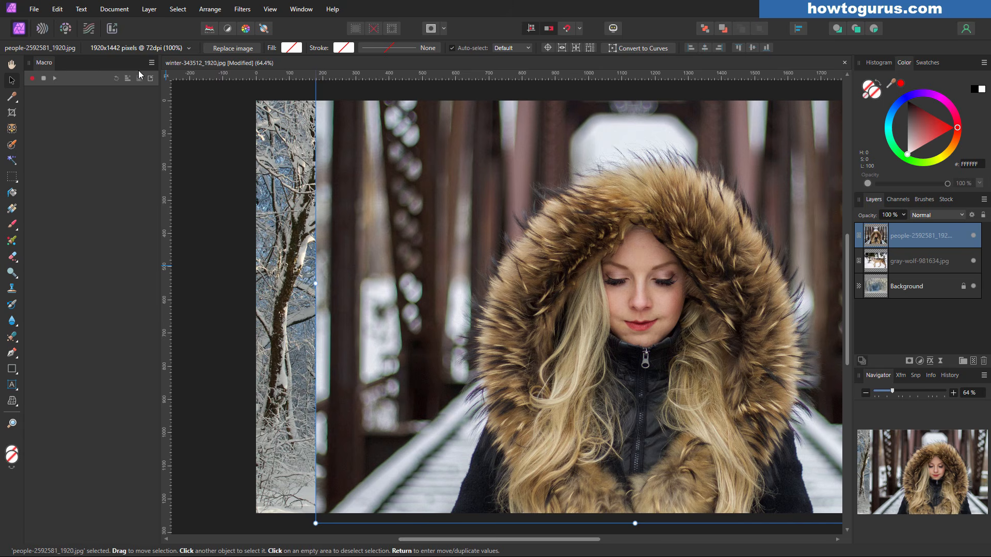
left_click(151, 64)
left_click(156, 75)
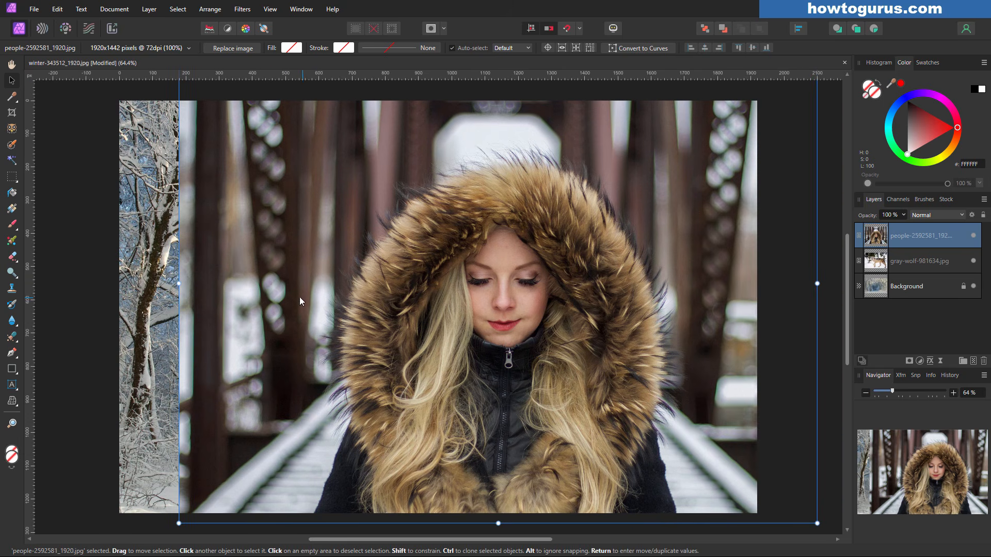
left_click_drag(415, 263, 441, 311)
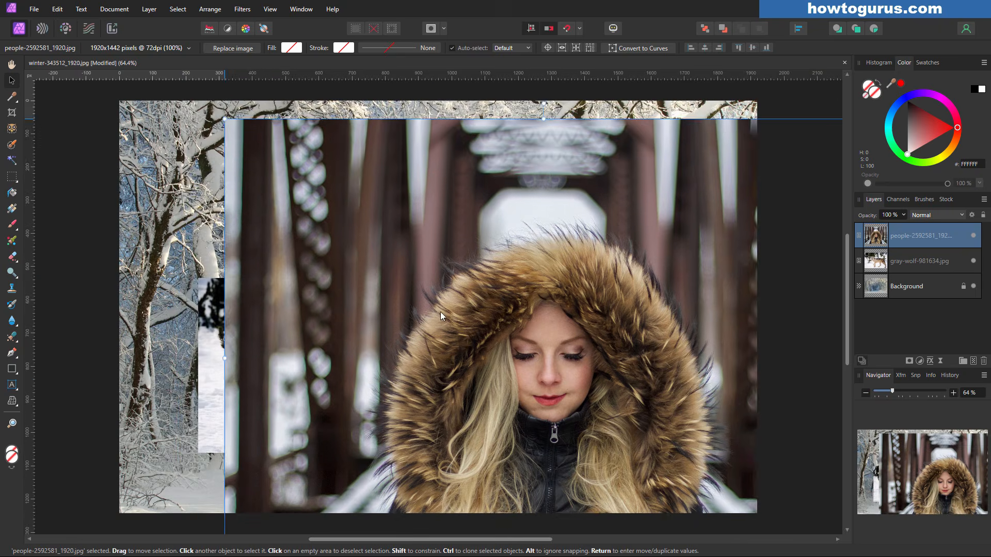
- Undo the moves and the placement of both images over the winter forest
key("ctrl+z")
key("ctrl+z")
key("ctrl+z")
key("ctrl+z")
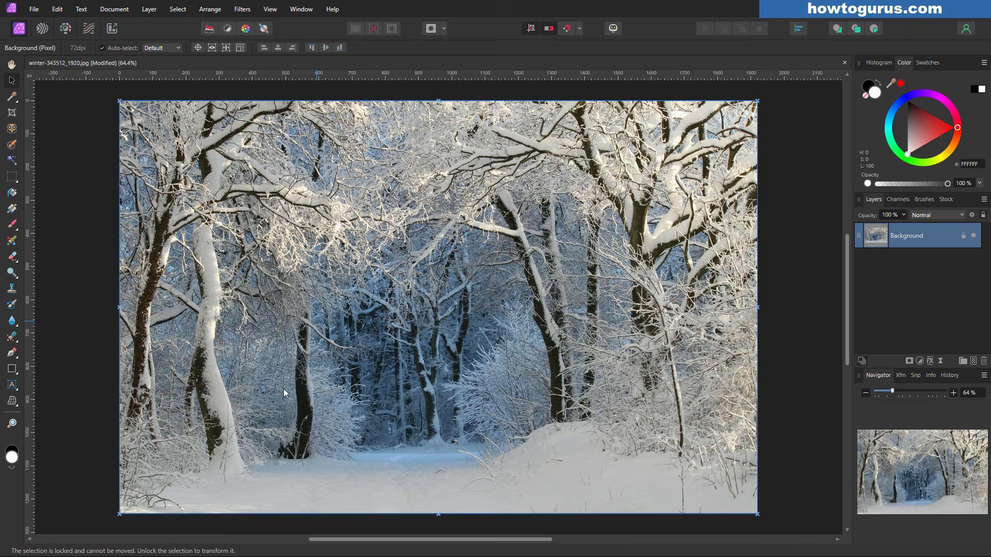
- Add gray-wolf-981634.jpg and people-2592581_1920.jpg directly as layers from the Affinity Projects folder in File Explorer, and delete both layers
left_click(439, 475, "ctrl")
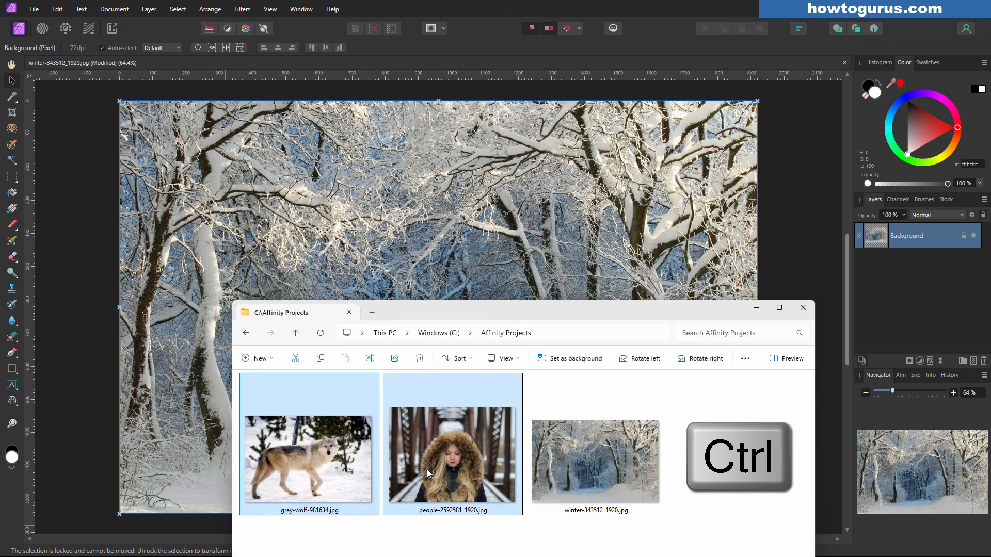
left_click_drag(421, 452, 432, 295)
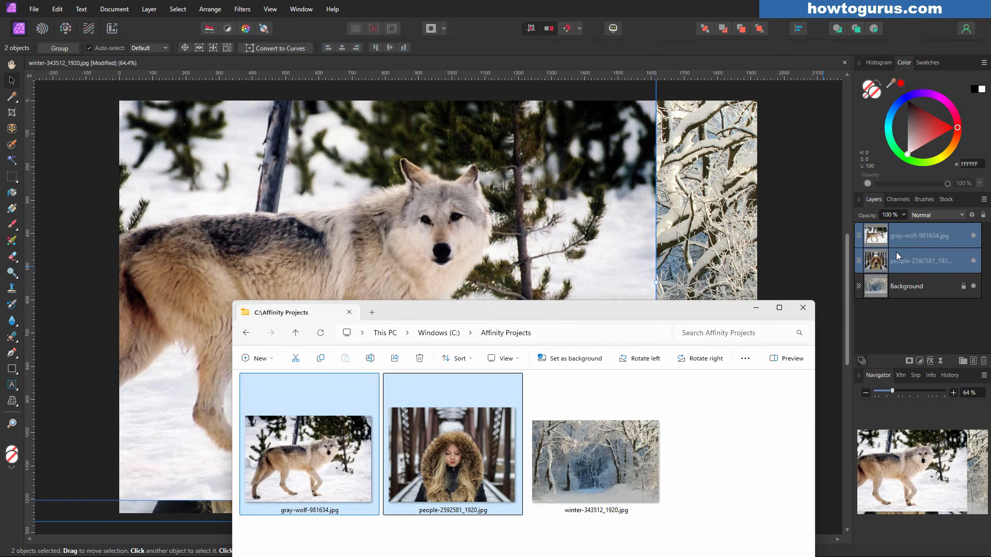
left_click(803, 308)
left_click(984, 361)
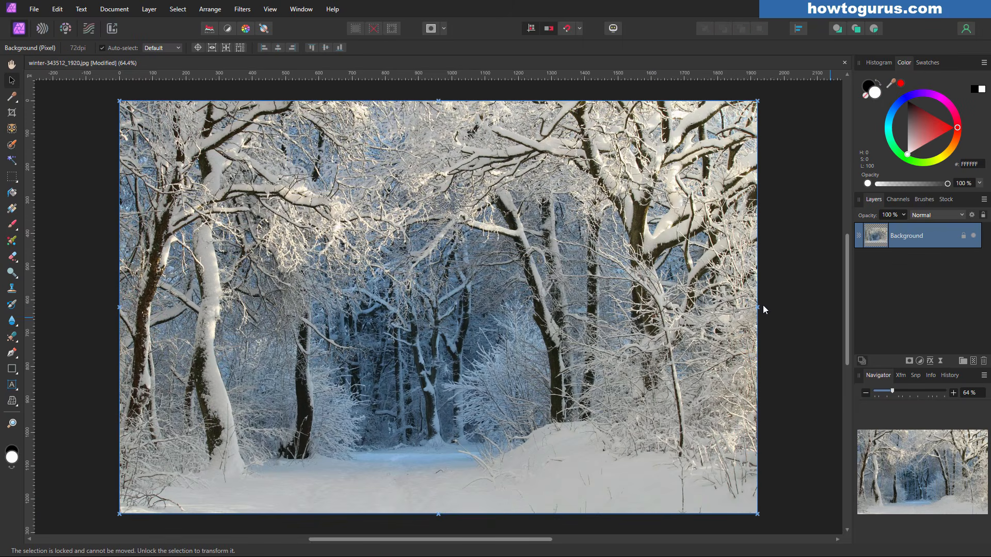
- Load gray-wolf-981634.jpg and people-2592581_1920.jpg from File Explorer into the document's place queue, and close the folder window
key("alt+Tab")
left_click_drag(398, 157, 604, 268)
left_click(393, 423)
left_click(461, 430, "ctrl")
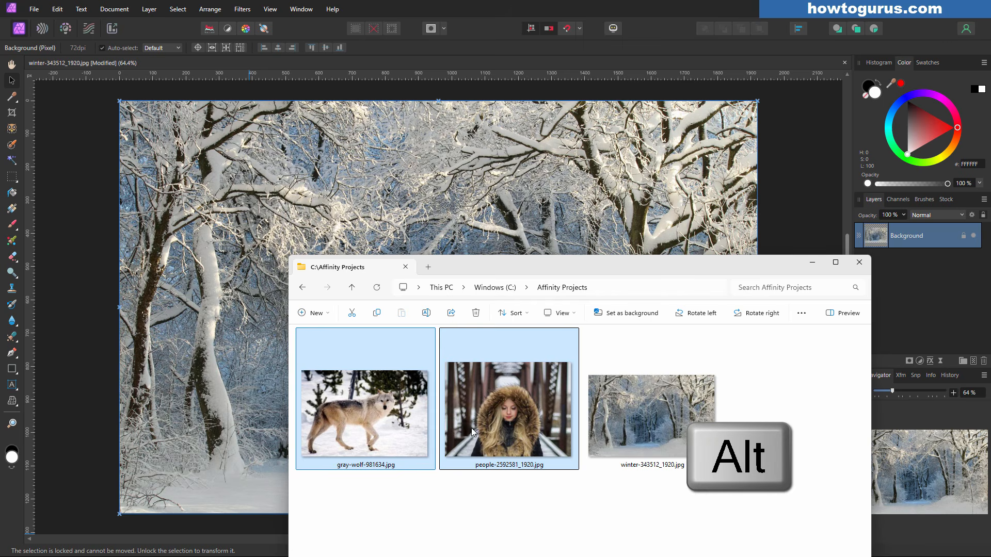
left_click_drag(472, 431, 354, 226)
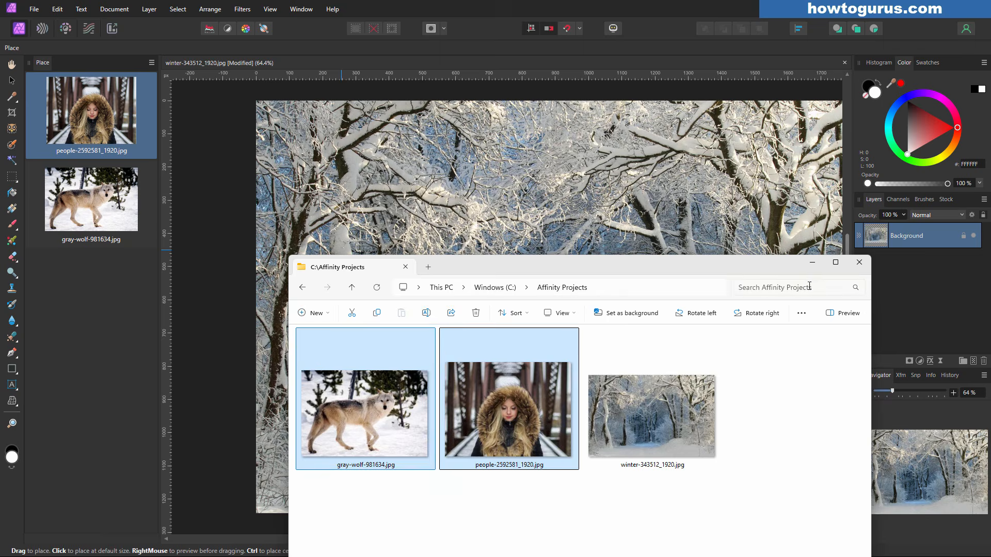
left_click(859, 263)
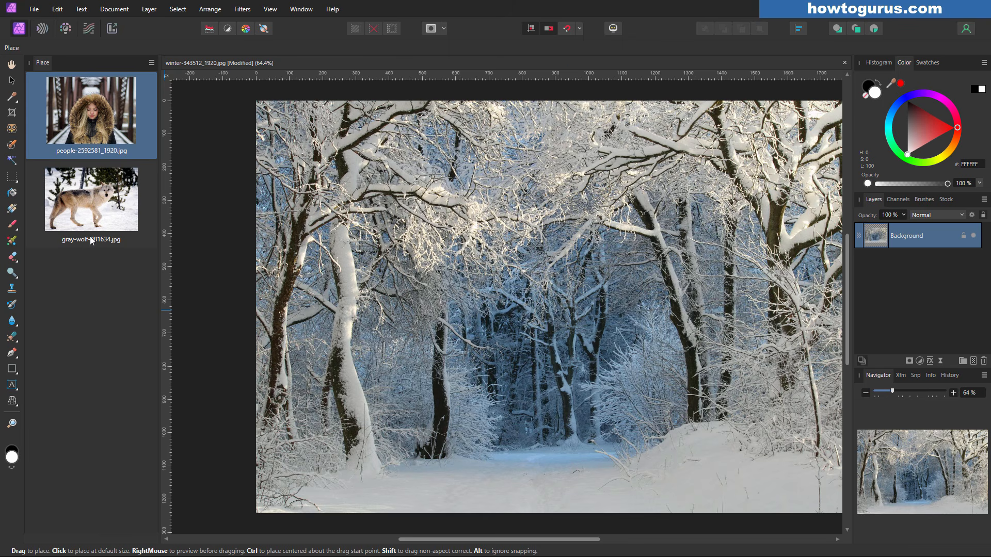
- Place people-2592581_1920.jpg freehand in the lower right of the forest, and gray-wolf-981634.jpg beside it at about 36% scale
left_click_drag(521, 256, 841, 537)
left_click_drag(297, 227, 521, 395)
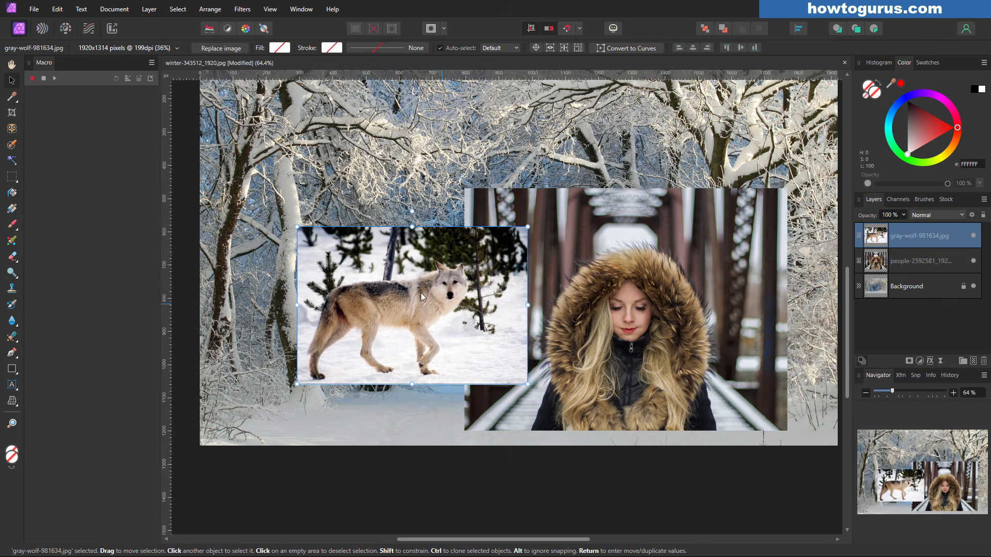
- Enlarge the people-2592581_1920.jpg image to about 75% scale, and position its lower edge along the bottom of the canvas
left_click_drag(639, 336, 643, 350)
left_click_drag(790, 202, 827, 89)
left_click_drag(648, 323, 595, 321)
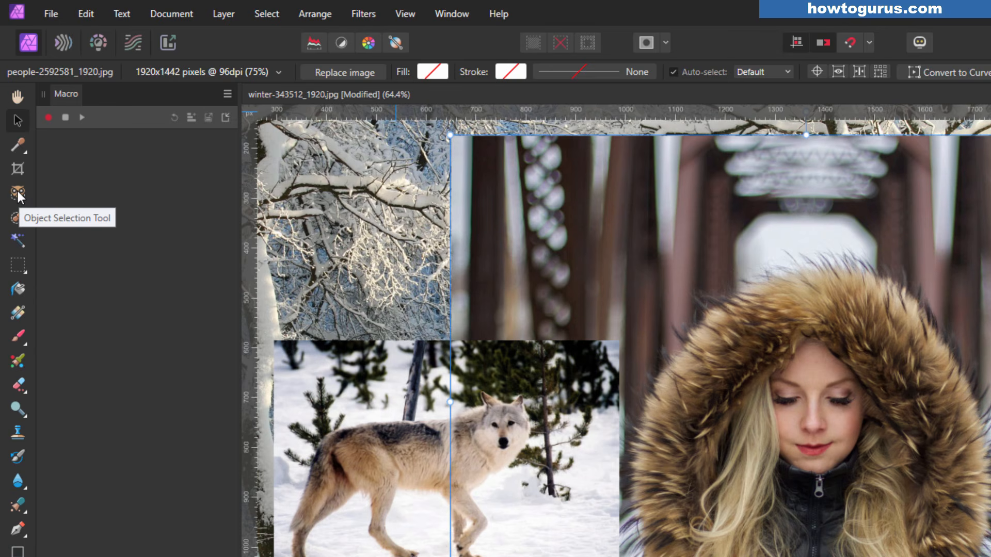
- Select the woman in the fur hood with the Object Selection Tool
left_click(17, 193)
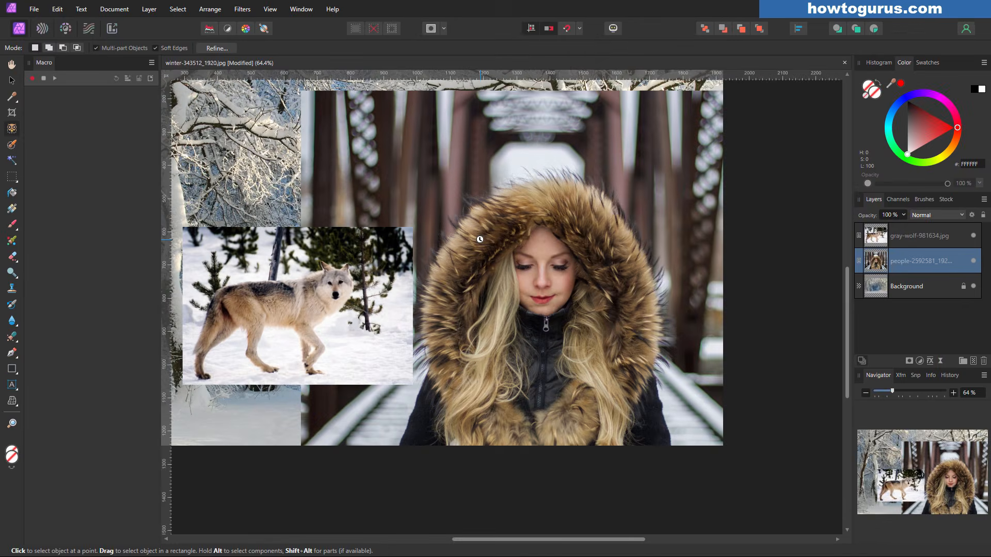
left_click(501, 238)
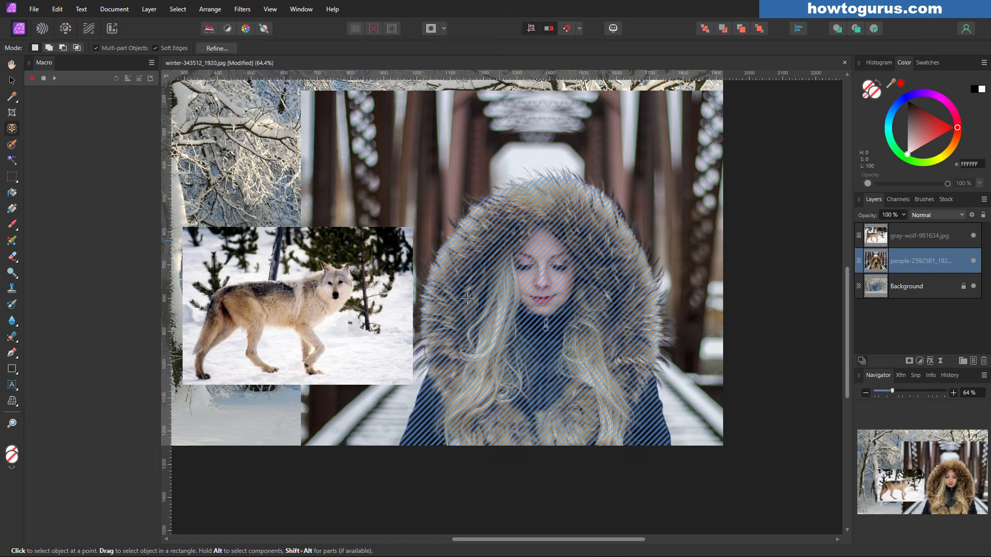
left_click(496, 273)
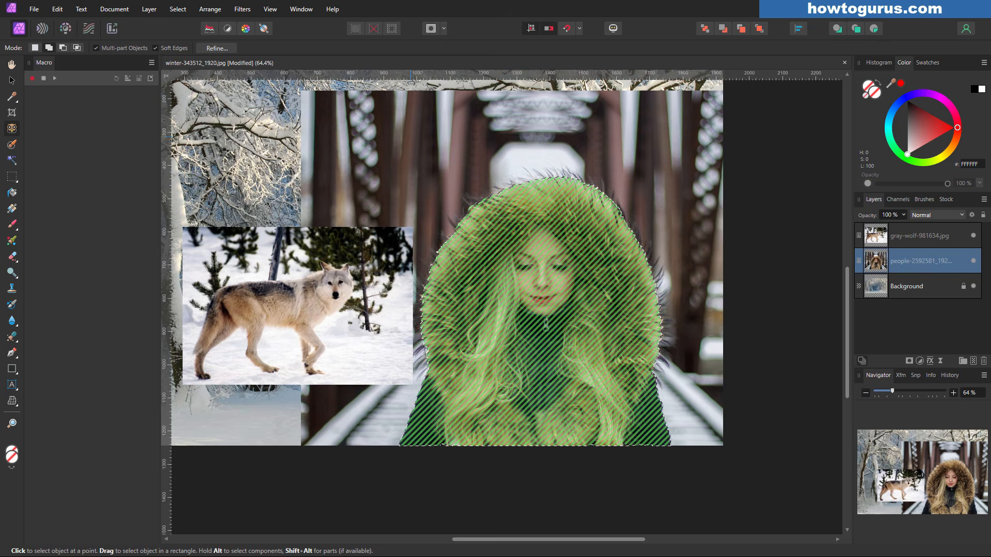
- Refine the woman's selection by painting along both sides of the fur hood with a Matte adjustment brush of 33 px
left_click(216, 49)
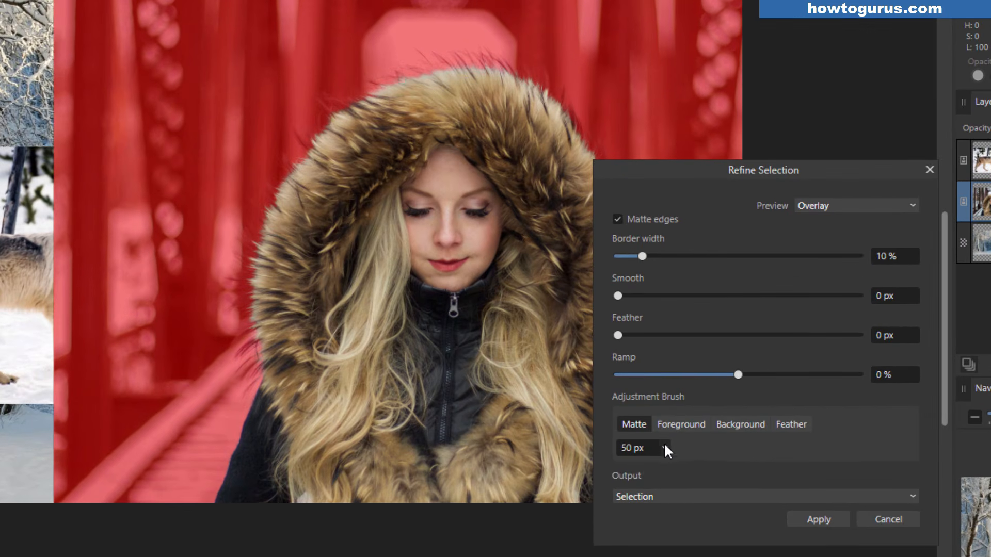
left_click(676, 412)
left_click_drag(667, 466, 648, 466)
mouse_move(329, 113)
left_mouse_down()
mouse_move(286, 173)
mouse_move(314, 113)
mouse_move(406, 67)
mouse_move(447, 63)
mouse_move(381, 92)
mouse_move(415, 77)
mouse_move(256, 252)
mouse_move(250, 316)
mouse_move(250, 271)
mouse_move(262, 302)
mouse_move(256, 290)
mouse_move(261, 382)
mouse_move(255, 330)
mouse_move(248, 388)
left_mouse_up()
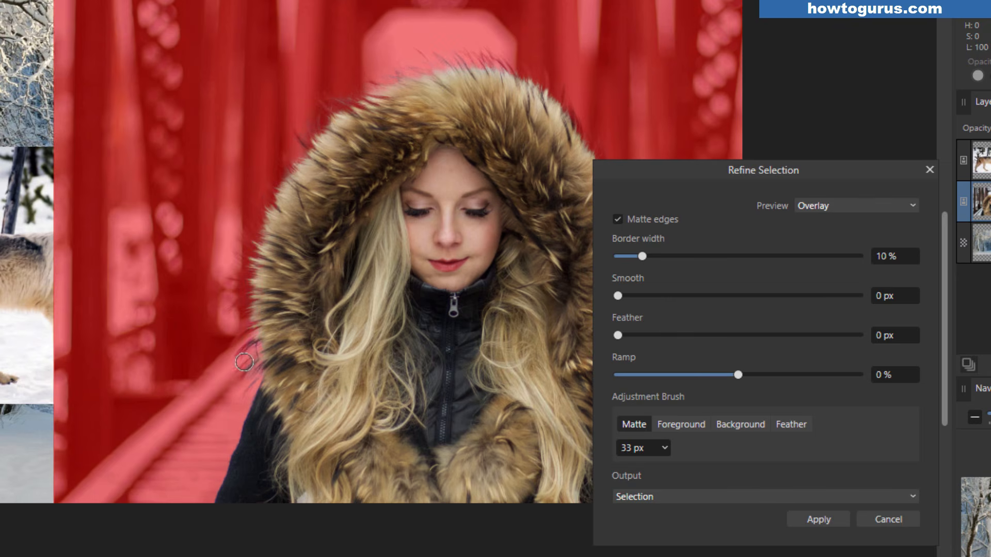
left_click_drag(697, 172, 844, 177)
mouse_move(605, 167)
left_mouse_down()
mouse_move(627, 240)
mouse_move(648, 265)
mouse_move(631, 229)
mouse_move(666, 288)
mouse_move(639, 255)
mouse_move(632, 382)
left_mouse_up()
- Output the woman's refined selection as a Mask and apply it
left_click(837, 502)
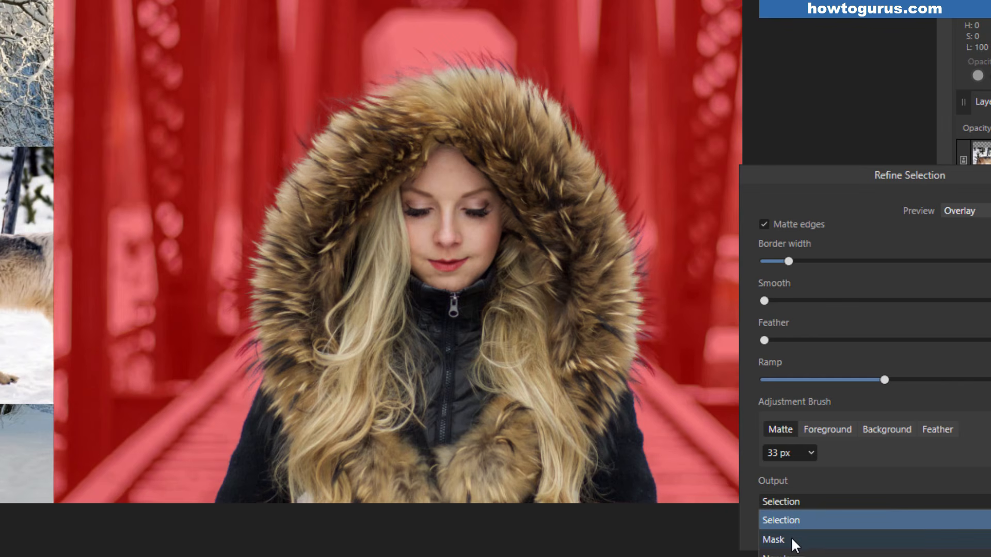
left_click(795, 541)
left_click(954, 524)
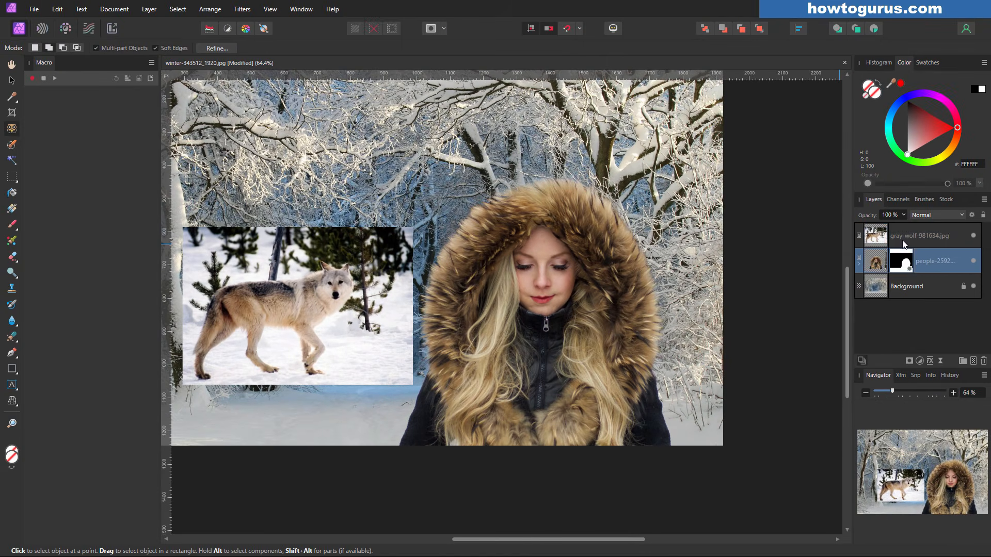
- Select the wolf on the gray-wolf-981634.jpg layer with the Object Selection Tool
left_click(904, 243)
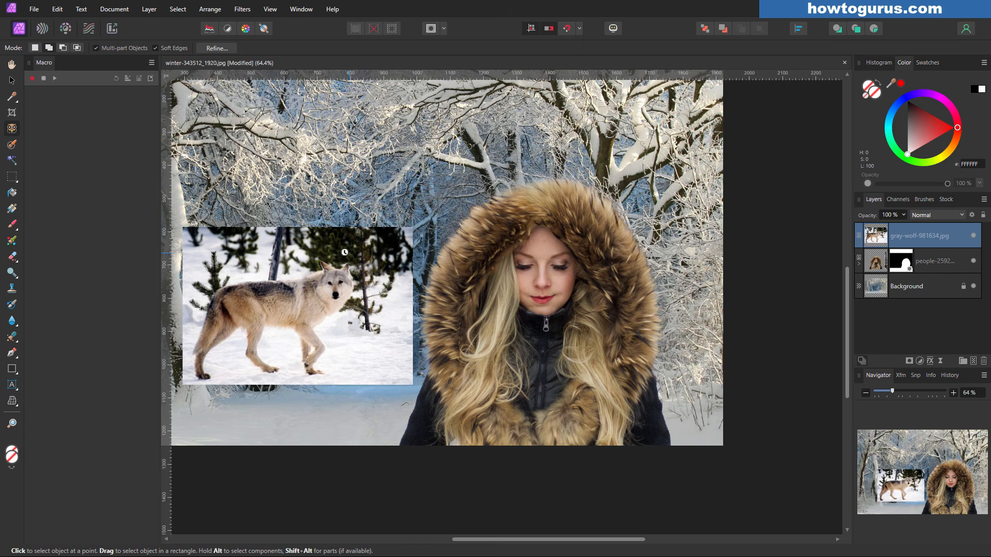
left_click_drag(341, 248, 341, 244)
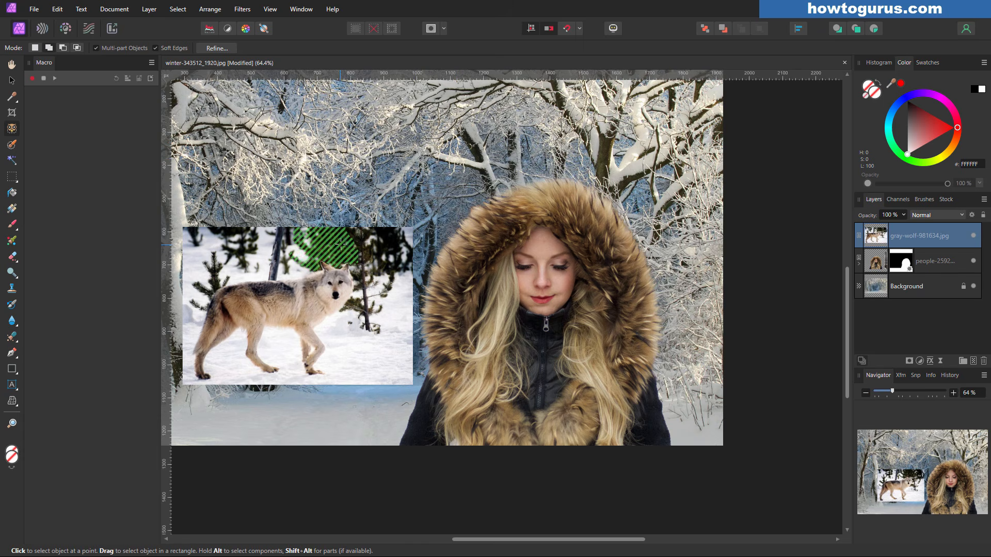
left_click_drag(336, 292, 248, 314)
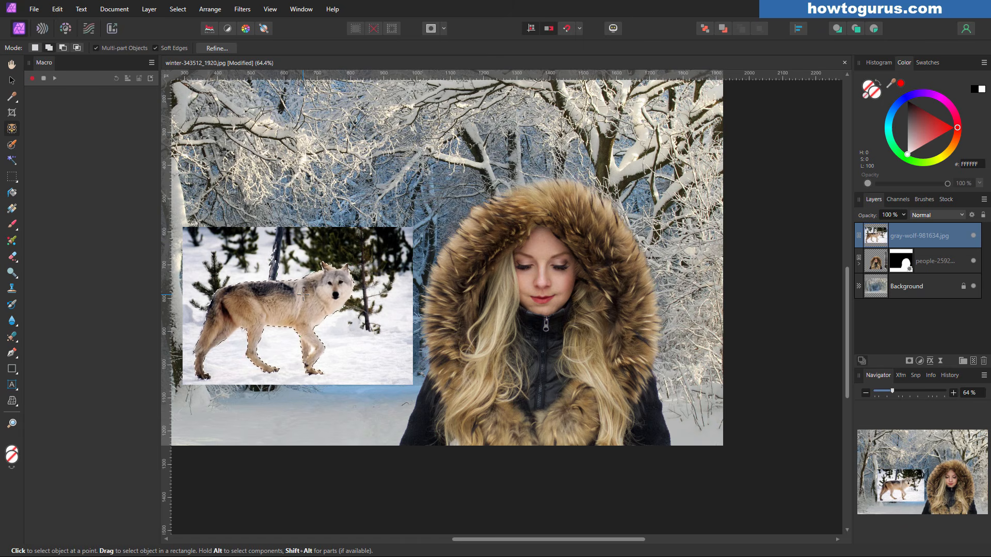
- Refine the wolf's selection with output set to Mask, and apply it to cut out the wolf
left_click(216, 48)
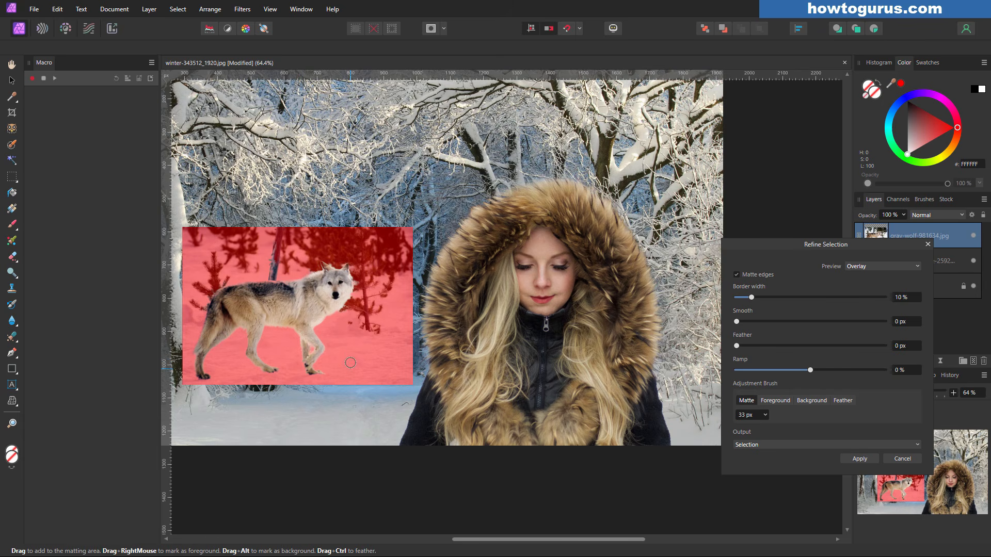
left_click(779, 444)
left_click(772, 455)
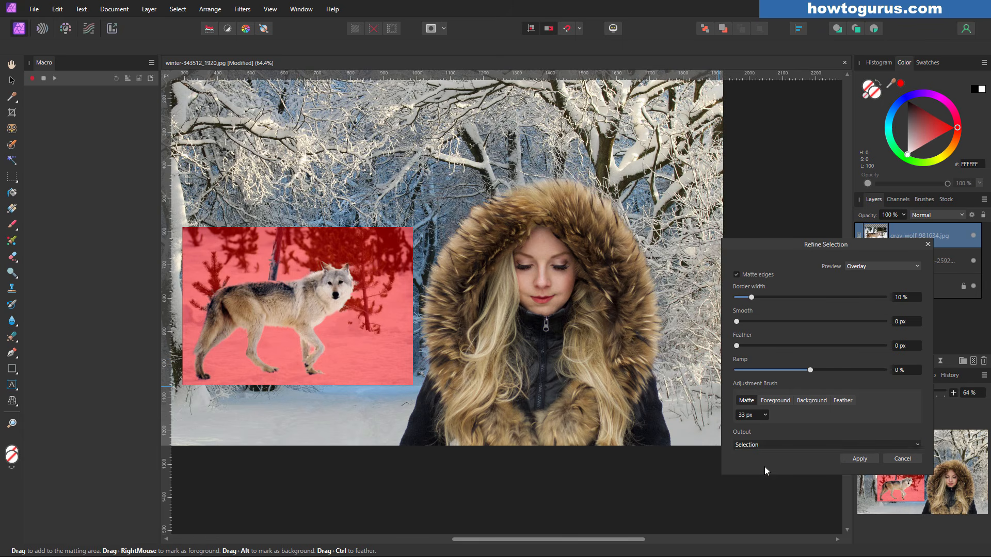
left_click(854, 459)
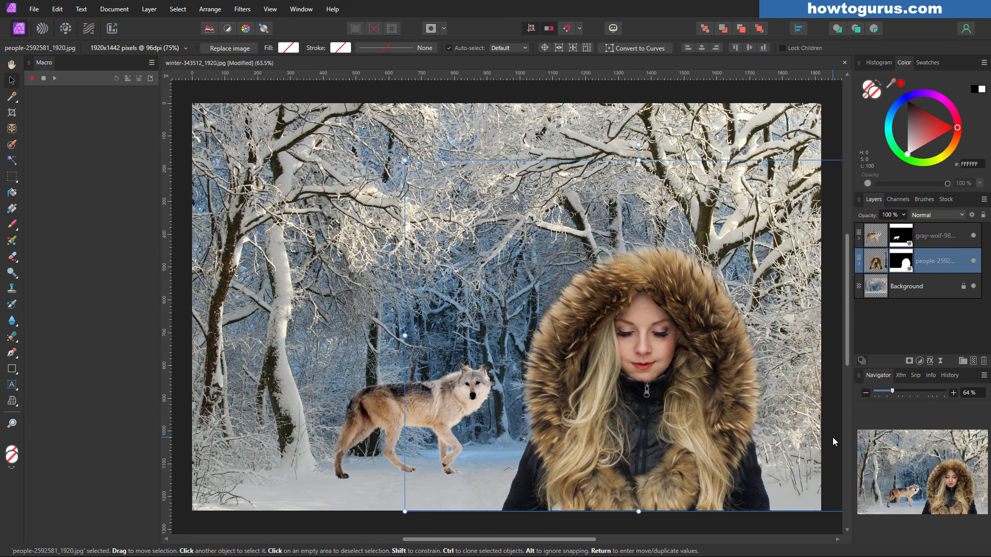